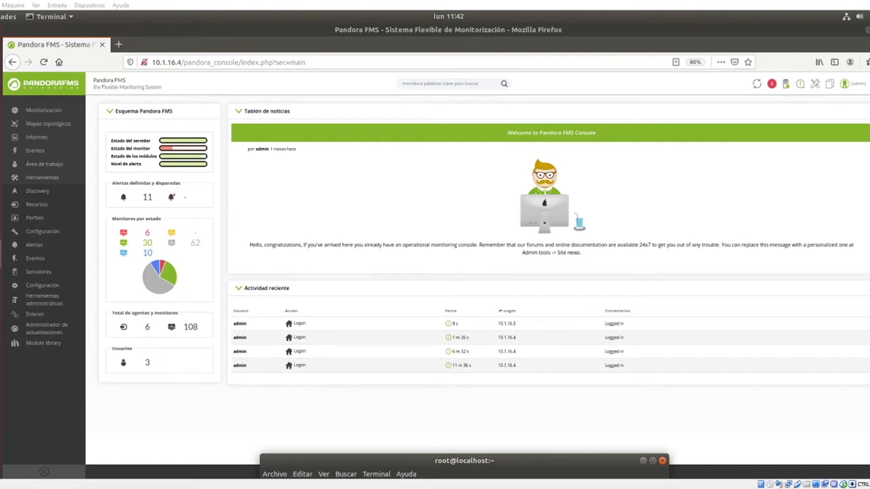
# Confirm pandora_server.conf shows wmiserver 1 in nano, then exit the editor.
pyautogui.click(652, 461)
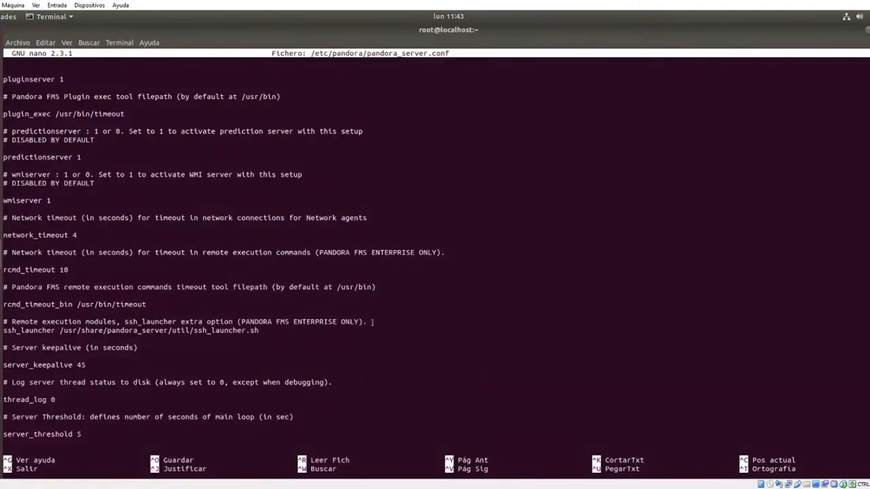
pyautogui.press('Up')
pyautogui.press('Up')
pyautogui.press('Up')
pyautogui.press('Up')
pyautogui.press('Up')
pyautogui.moveTo(65, 198); pyautogui.dragTo(6, 174)
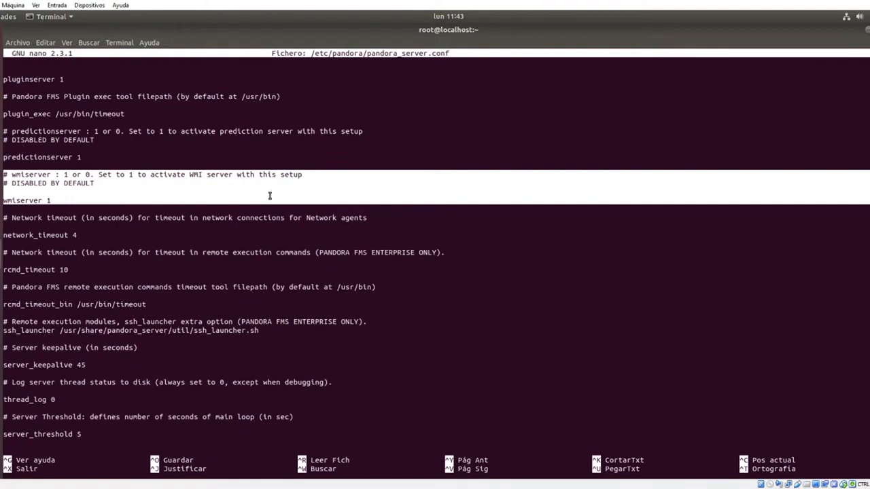
pyautogui.click(448, 304)
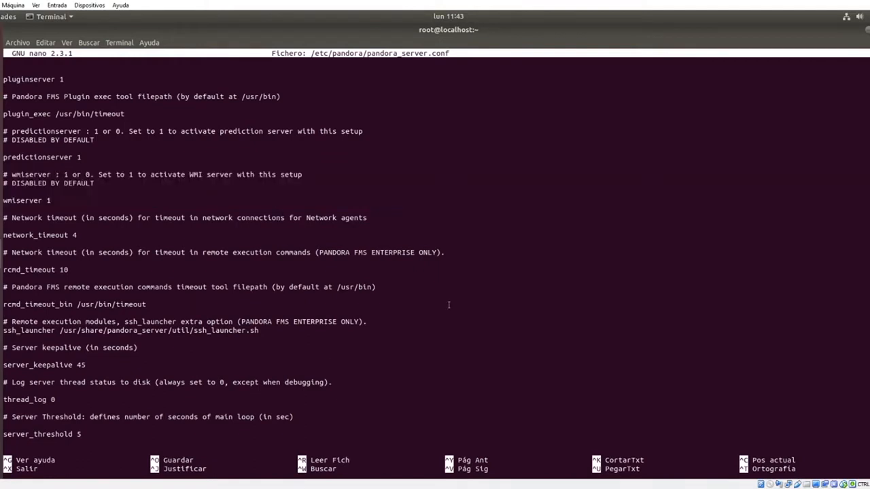
pyautogui.hotkey('ctrl', 'x')
# Reopen /etc/pandora/pandora_server.conf in nano and page down through the snmp and other server settings.
pyautogui.press('Up')
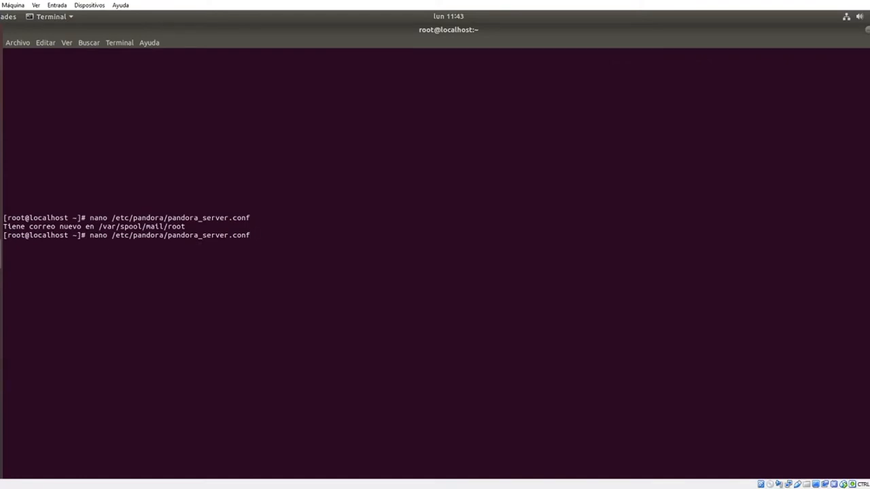
pyautogui.press('Return')
pyautogui.press('Down')
pyautogui.press('Down')
pyautogui.press('Down')
pyautogui.press('Down')
pyautogui.press('Down')
pyautogui.press('Down')
pyautogui.press('Down')
pyautogui.press('Down')
pyautogui.press('Down')
pyautogui.press('Down')
pyautogui.press('Down')
pyautogui.press('Down')
pyautogui.press('Down')
pyautogui.press('Down')
pyautogui.press('Down')
pyautogui.press('Down')
pyautogui.press('Down')
pyautogui.press('Down')
pyautogui.press('Down')
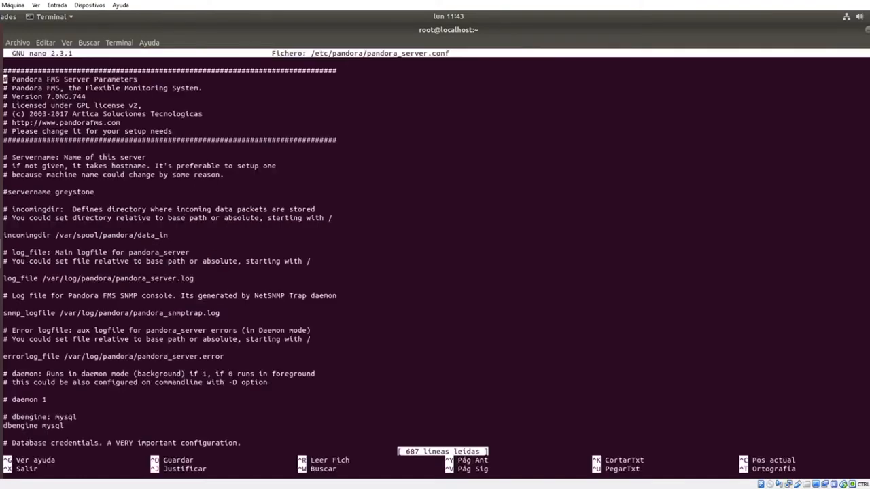
pyautogui.press('Down')
pyautogui.press('Down')
pyautogui.press('Down')
pyautogui.press('Down')
pyautogui.press('Down')
pyautogui.press('Down')
pyautogui.press('Down')
pyautogui.press('Down')
pyautogui.press('Down')
pyautogui.press('Down')
pyautogui.press('Down')
pyautogui.press('Down')
pyautogui.press('Down')
pyautogui.press('Down')
pyautogui.press('Down')
pyautogui.press('Down')
pyautogui.press('Down')
pyautogui.press('Down')
pyautogui.press('Down')
pyautogui.press('Down')
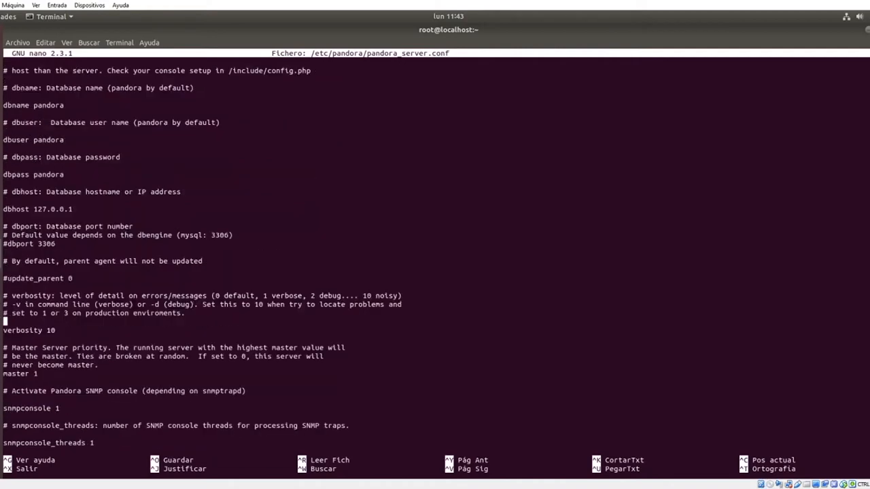
pyautogui.press('Down')
pyautogui.press('Down')
pyautogui.press('Down')
pyautogui.press('Down')
pyautogui.press('Down')
pyautogui.press('Down')
pyautogui.press('Down')
pyautogui.press('Down')
pyautogui.press('Down')
pyautogui.press('Down')
pyautogui.press('Down')
pyautogui.press('Down')
pyautogui.press('Down')
pyautogui.press('Down')
pyautogui.press('Down')
pyautogui.press('Down')
pyautogui.press('Down')
pyautogui.press('Down')
pyautogui.press('Down')
pyautogui.press('Down')
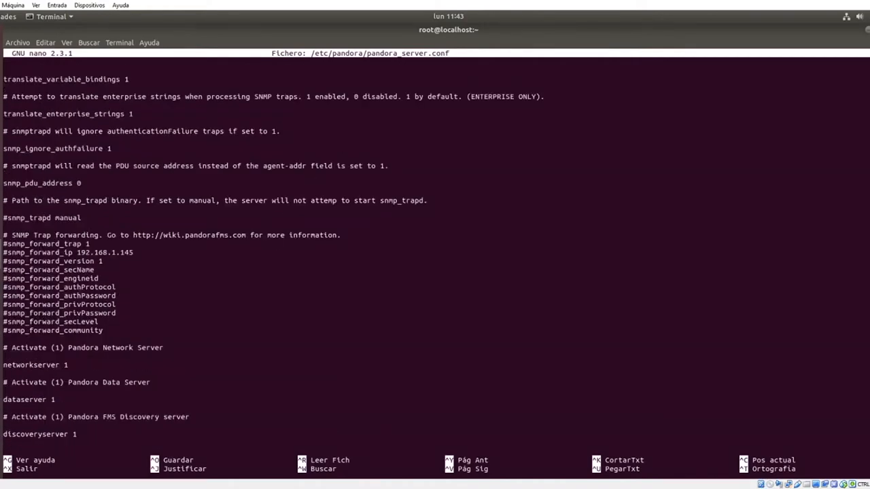
pyautogui.press('Down')
pyautogui.press('Down')
pyautogui.press('Down')
pyautogui.press('Down')
pyautogui.press('Down')
pyautogui.press('Down')
pyautogui.press('Down')
pyautogui.press('Down')
pyautogui.press('Down')
pyautogui.press('Down')
pyautogui.press('Down')
pyautogui.press('Down')
pyautogui.press('Down')
pyautogui.press('Down')
pyautogui.press('Down')
pyautogui.press('Down')
pyautogui.press('Down')
pyautogui.press('Down')
pyautogui.press('Down')
pyautogui.press('Down')
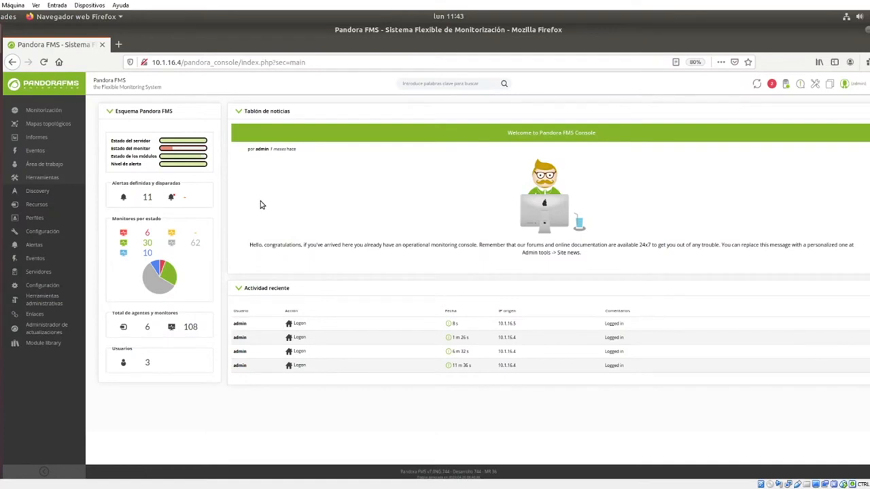
# Go to Recursos > Gestionar agentes and open the Módulos list of agent W701.
pyautogui.moveTo(38, 205)
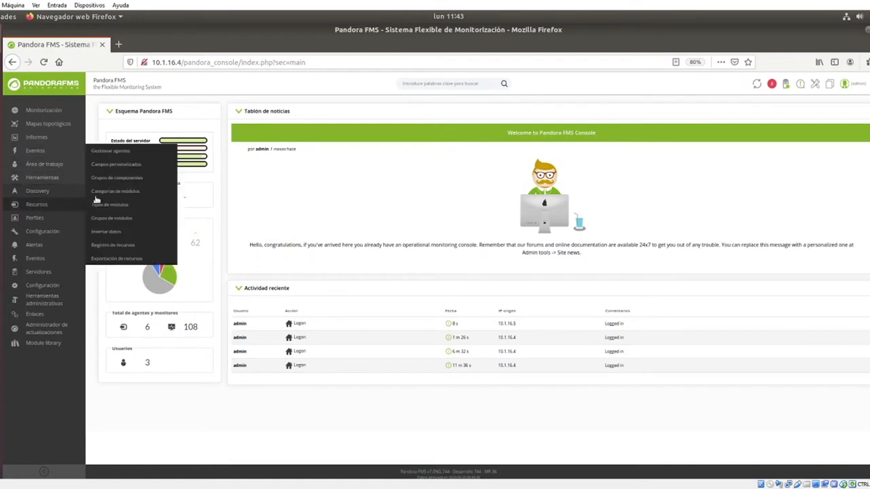
pyautogui.click(109, 153)
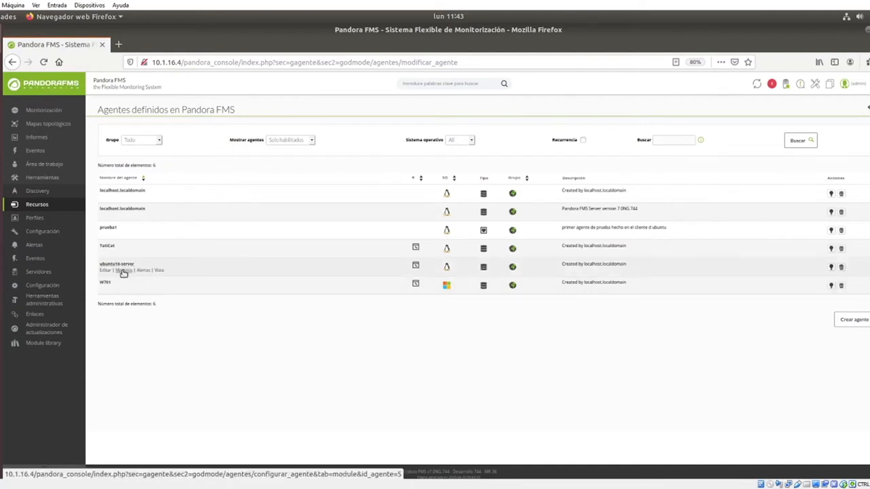
pyautogui.click(124, 289)
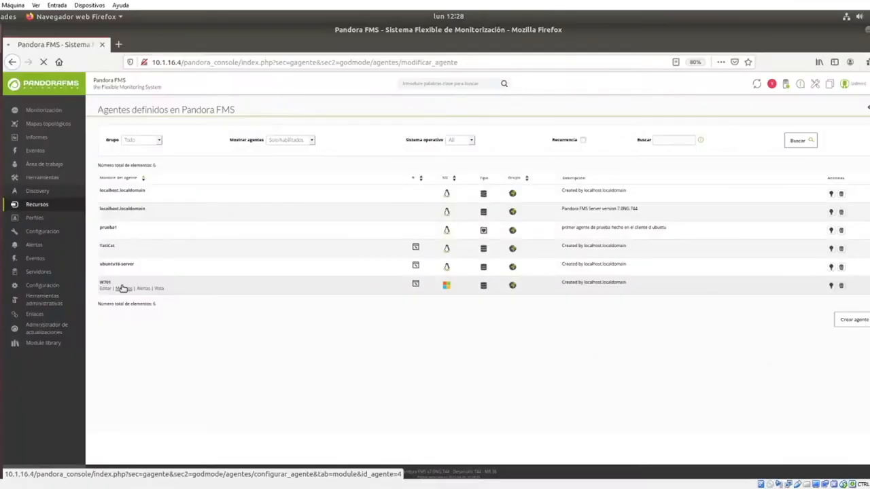
# Start a new WMI server module form for agent W701.
pyautogui.click(120, 288)
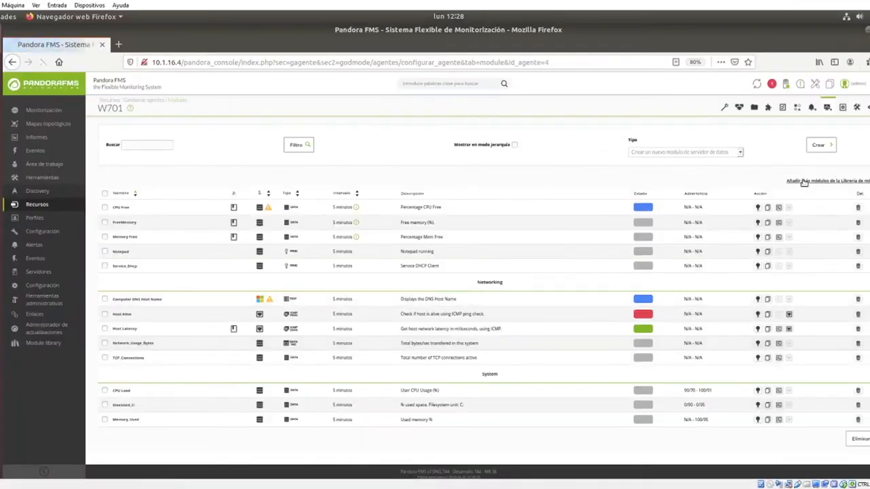
pyautogui.click(702, 153)
pyautogui.click(686, 196)
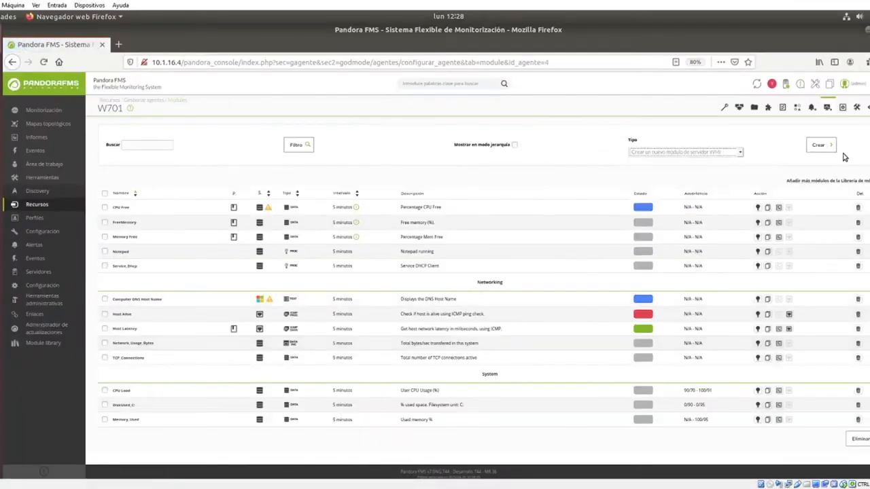
pyautogui.click(820, 145)
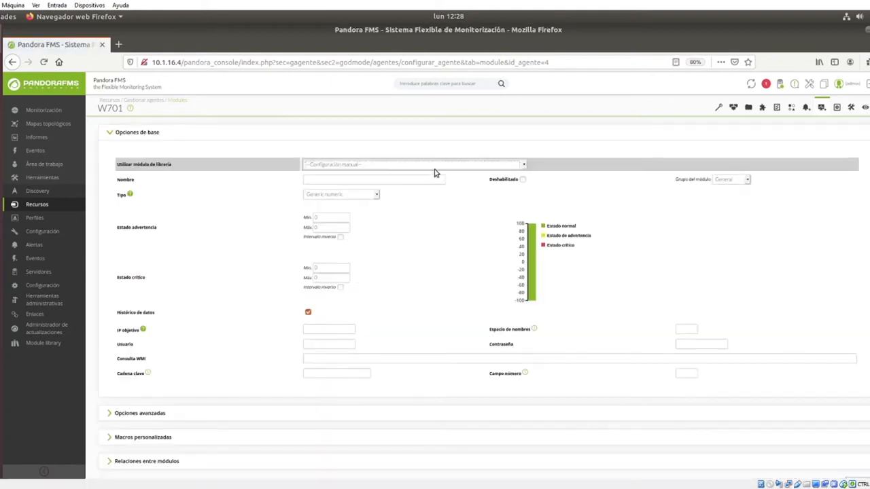
# Try the Windows Hardware Layer library's BIOS Status preset, then reset both selectors to manual configuration.
pyautogui.click(435, 166)
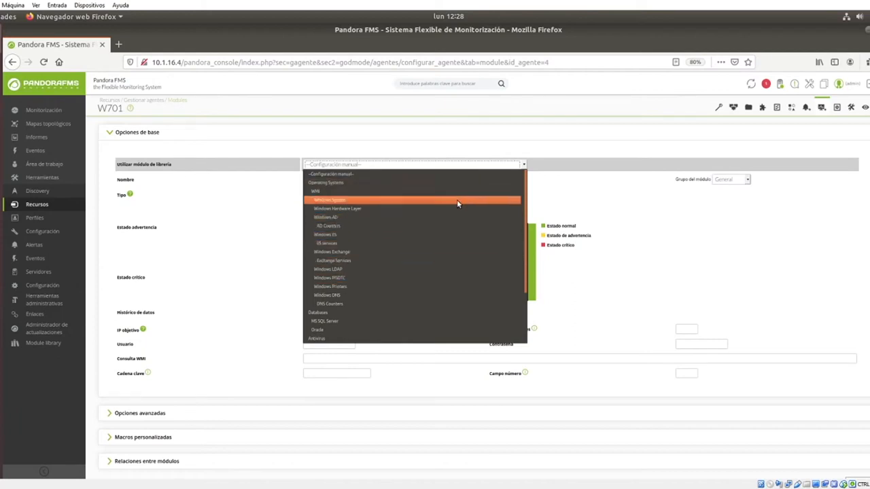
pyautogui.click(258, 191)
pyautogui.click(374, 164)
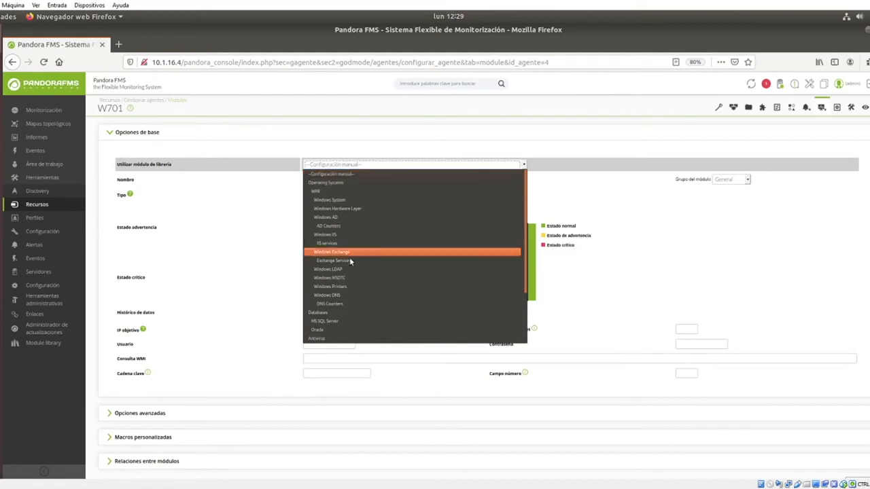
pyautogui.click(345, 212)
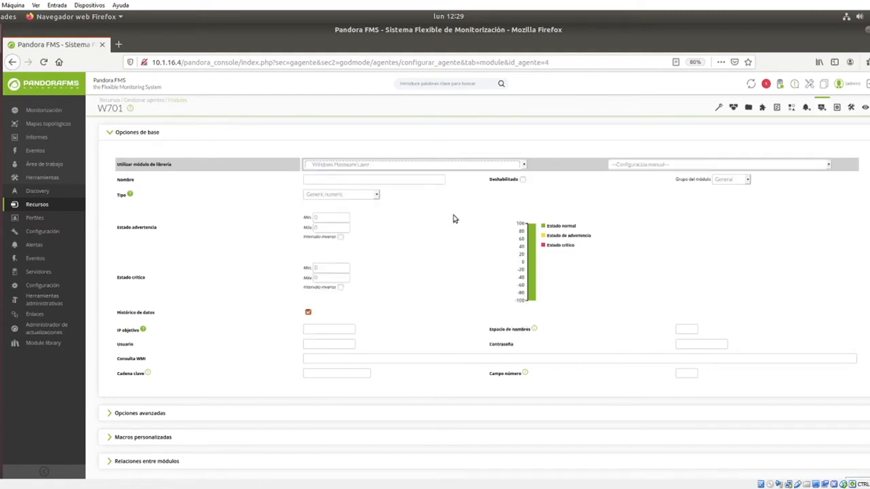
pyautogui.click(628, 165)
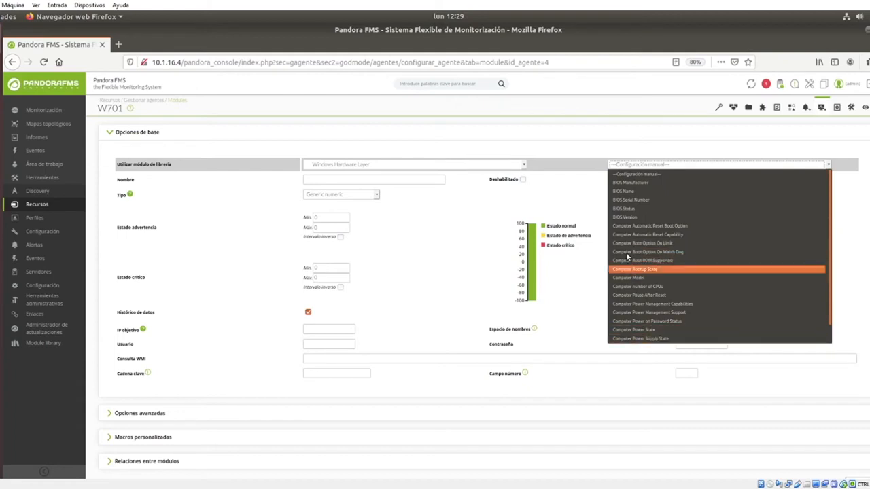
pyautogui.click(627, 209)
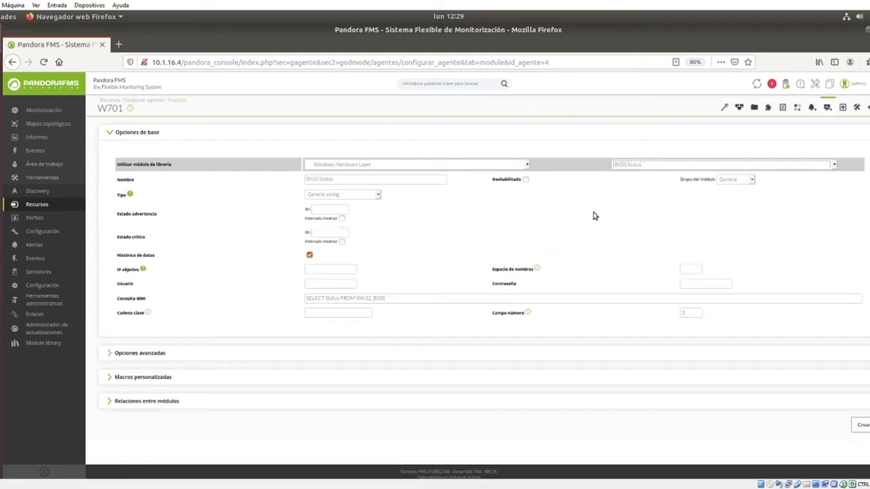
pyautogui.click(673, 168)
pyautogui.click(670, 174)
pyautogui.click(427, 167)
# Load the Serv_MSFTPSVC preset from the IIS services library, then reset the library selector to Configuración manual.
pyautogui.click(373, 175)
pyautogui.click(461, 165)
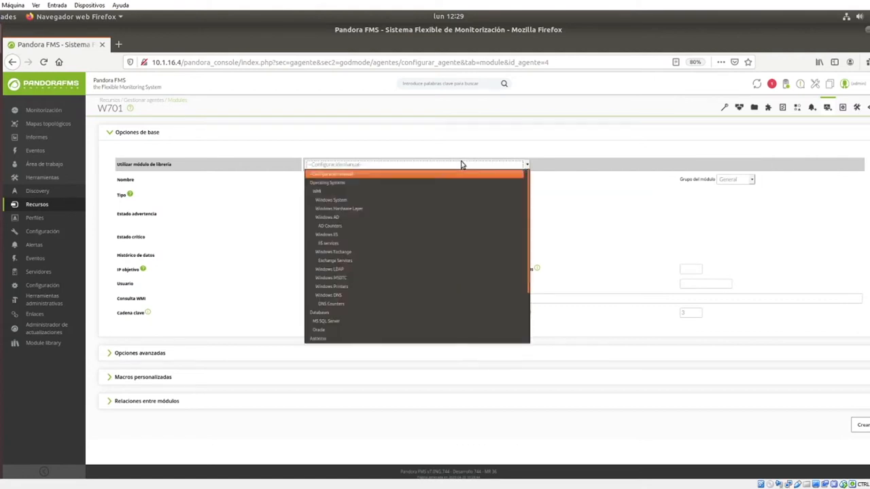
pyautogui.click(422, 243)
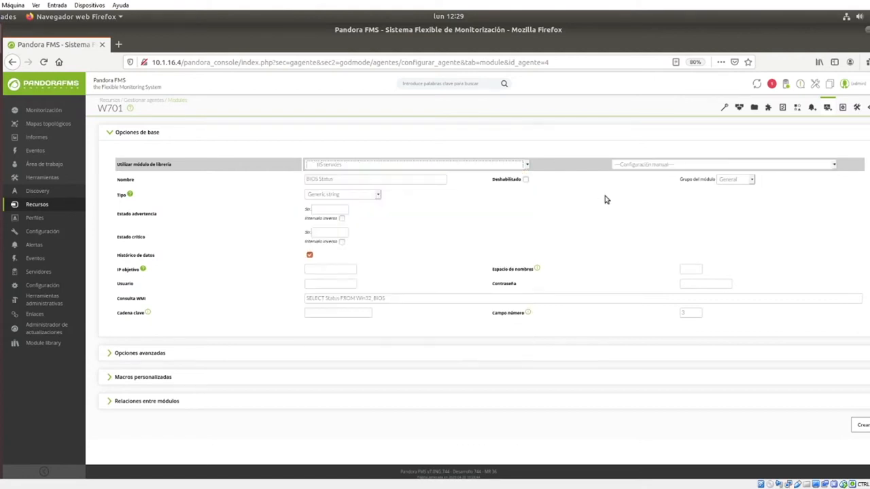
pyautogui.click(639, 167)
pyautogui.click(633, 182)
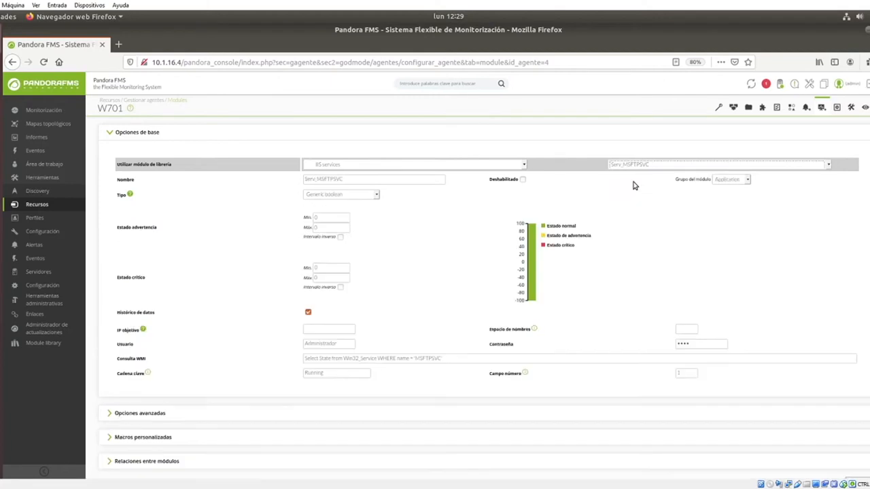
pyautogui.click(432, 163)
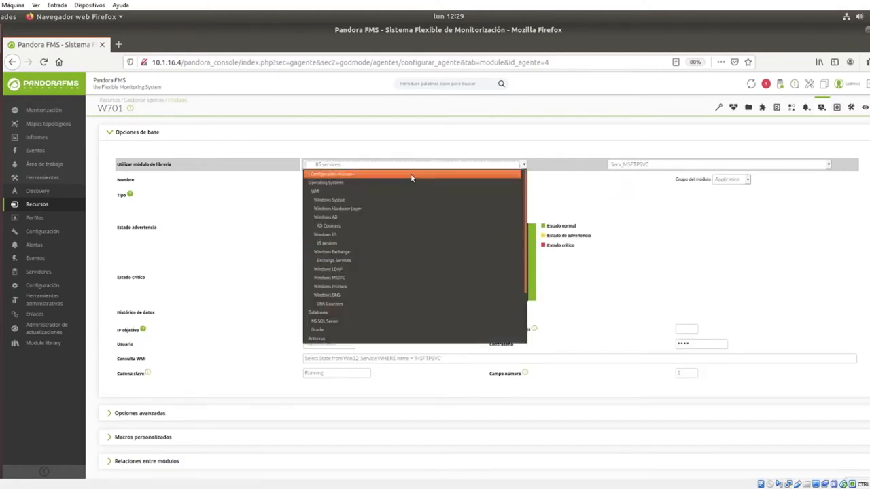
pyautogui.click(411, 175)
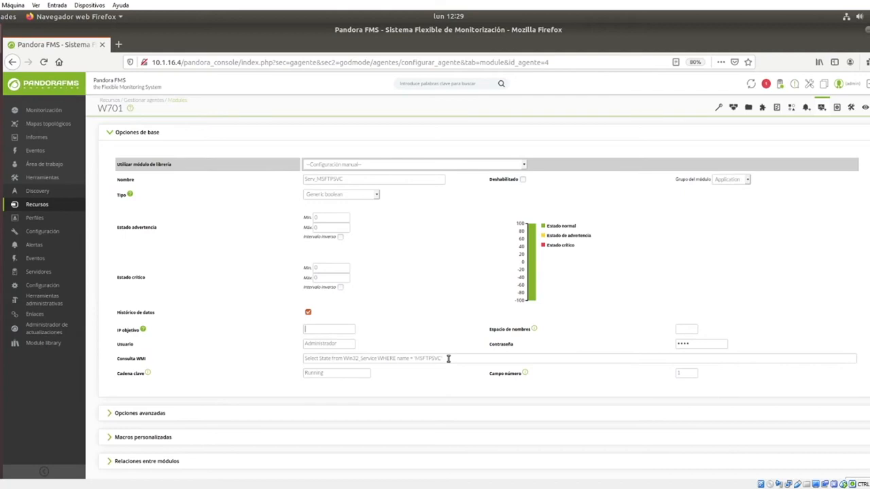
pyautogui.click(348, 345)
pyautogui.click(461, 356)
pyautogui.moveTo(442, 358); pyautogui.dragTo(271, 358)
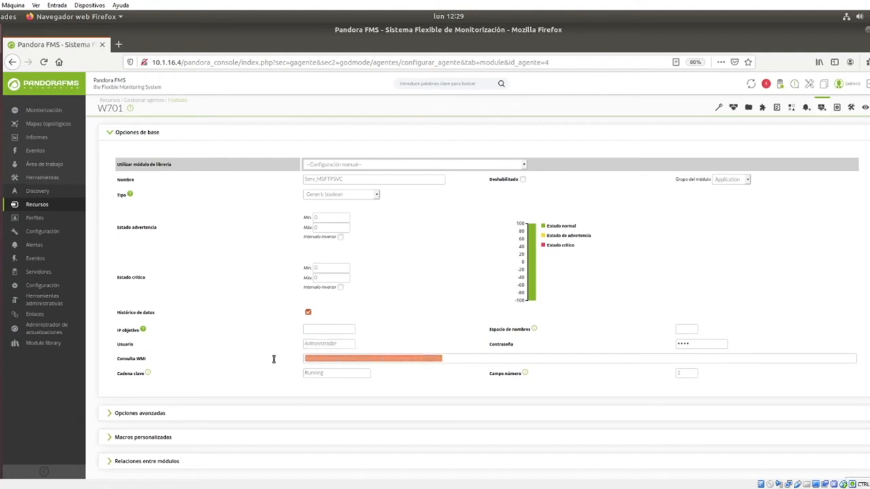
pyautogui.click(438, 386)
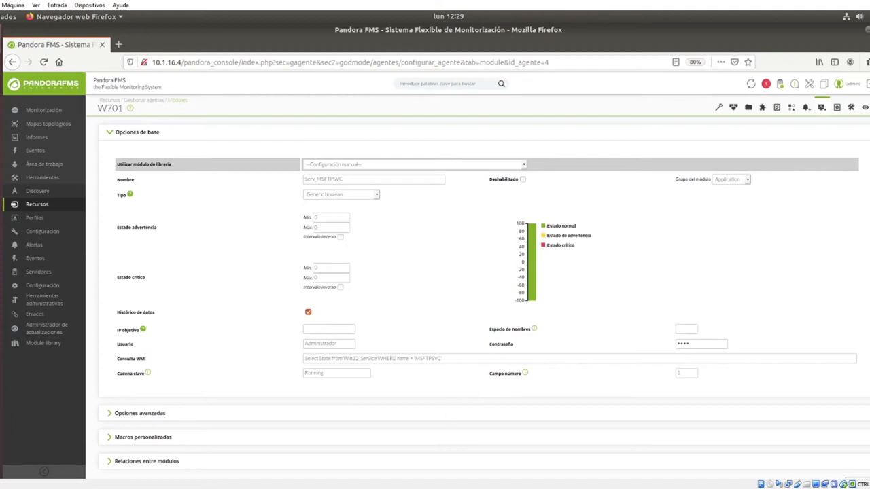
pyautogui.moveTo(348, 346); pyautogui.dragTo(253, 347)
pyautogui.click(718, 343)
# Expand Opciones avanzadas, create the Serv_MSFTPSVC module with Crear, and accept Firefox's Guardar prompt.
pyautogui.scroll(-1, 632, 428)
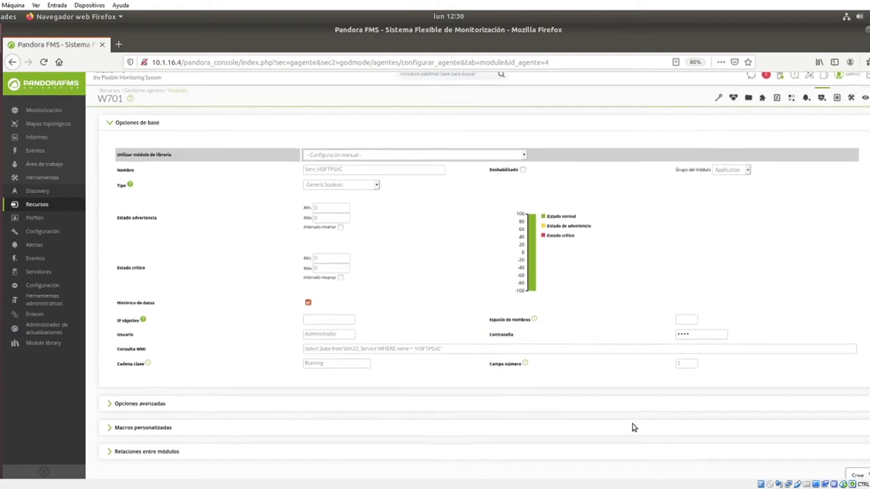
pyautogui.click(133, 379)
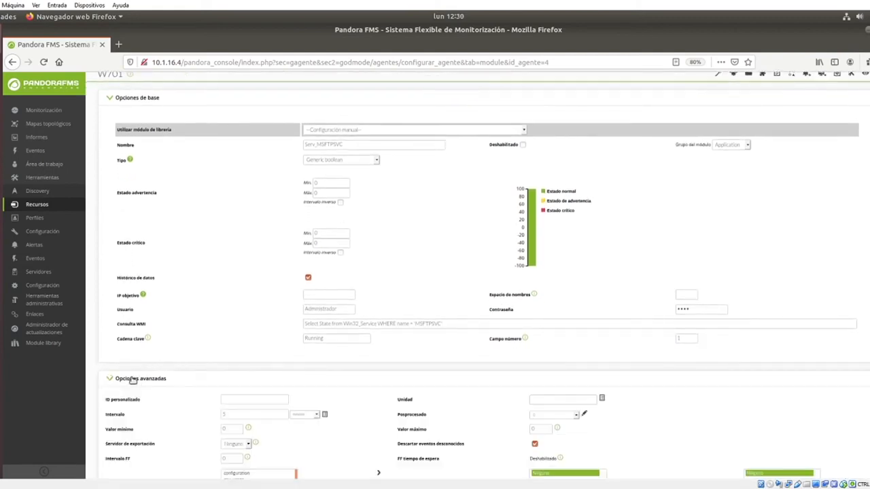
pyautogui.scroll(-2, 244, 353)
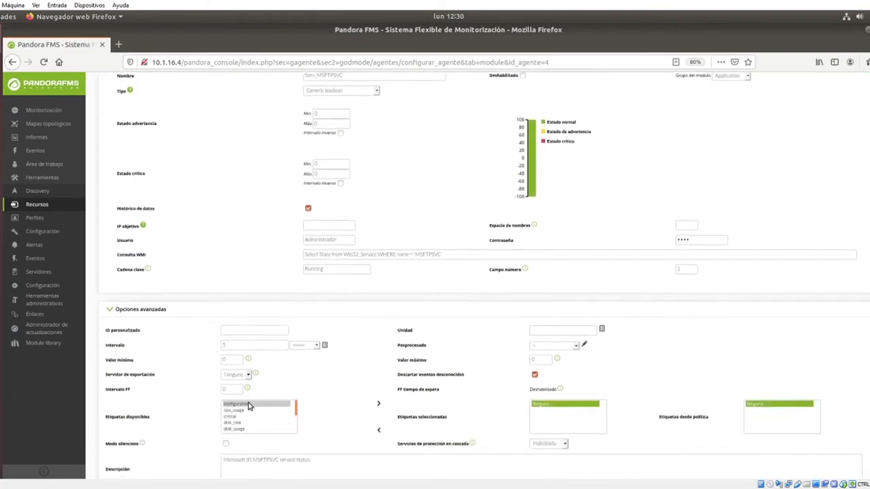
pyautogui.scroll(-4, 238, 437)
pyautogui.scroll(-1, 169, 423)
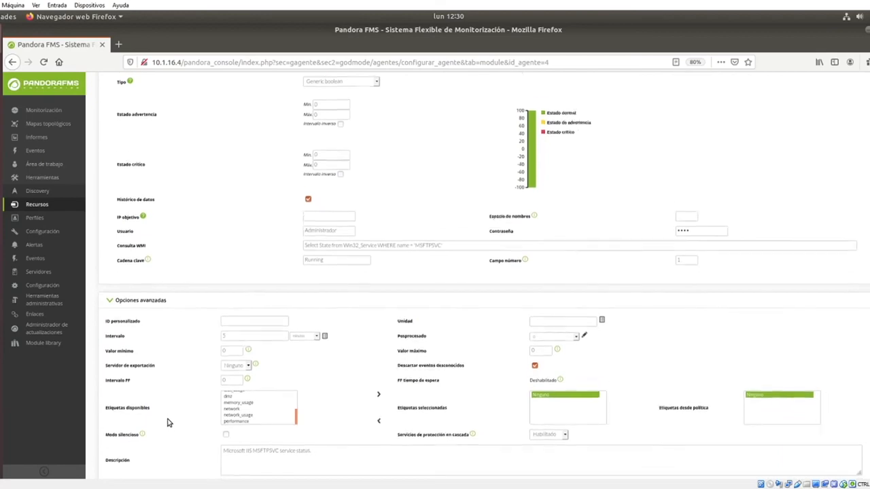
pyautogui.scroll(-3, 168, 423)
pyautogui.scroll(-2, 168, 423)
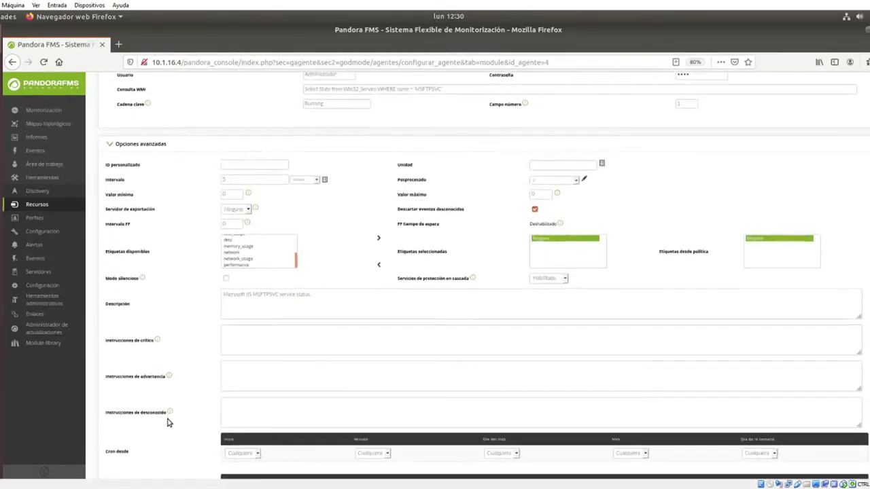
pyautogui.scroll(-1, 168, 422)
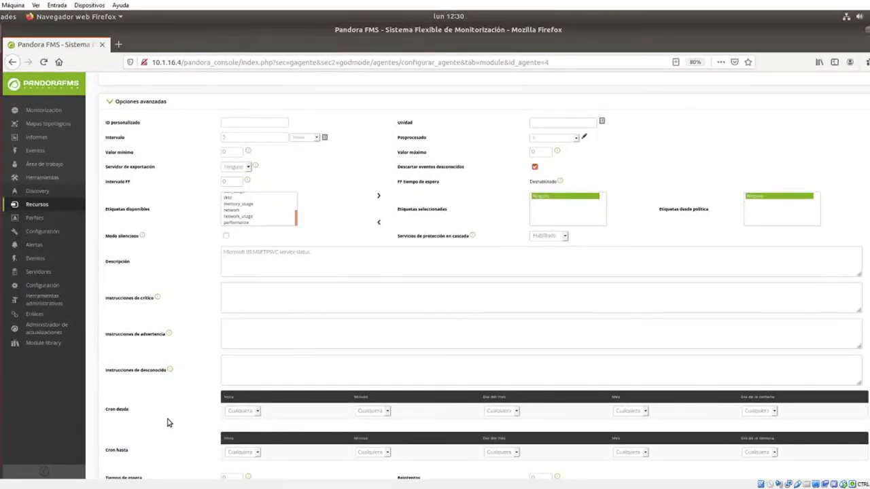
pyautogui.scroll(-5, 168, 423)
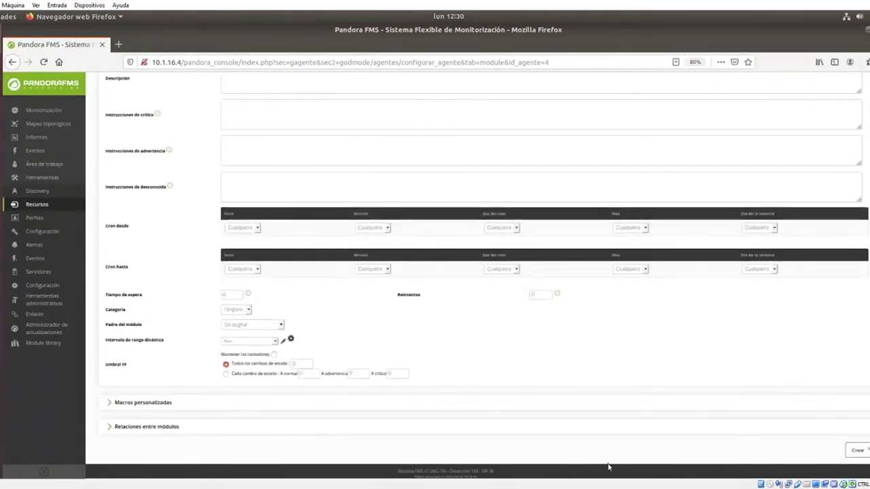
pyautogui.click(857, 450)
pyautogui.click(301, 155)
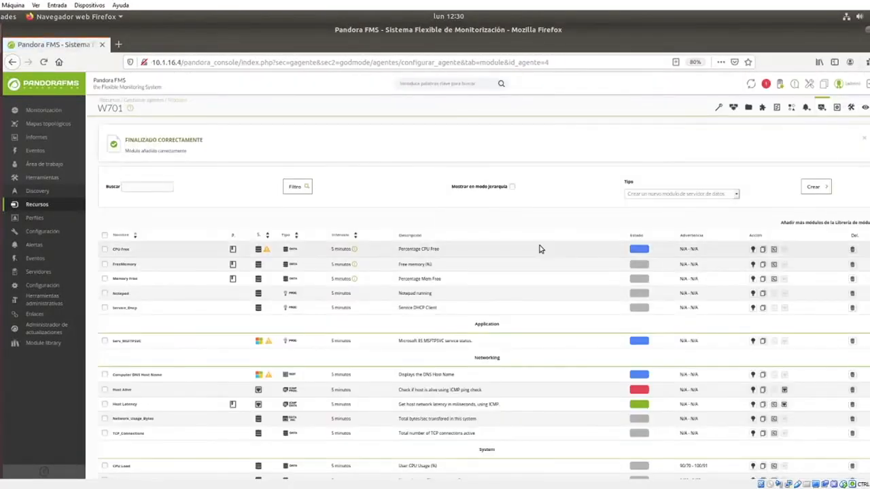
# Bring up the wrench icon's wizard submenu in agent W701's toolbar.
pyautogui.scroll(-1, 540, 248)
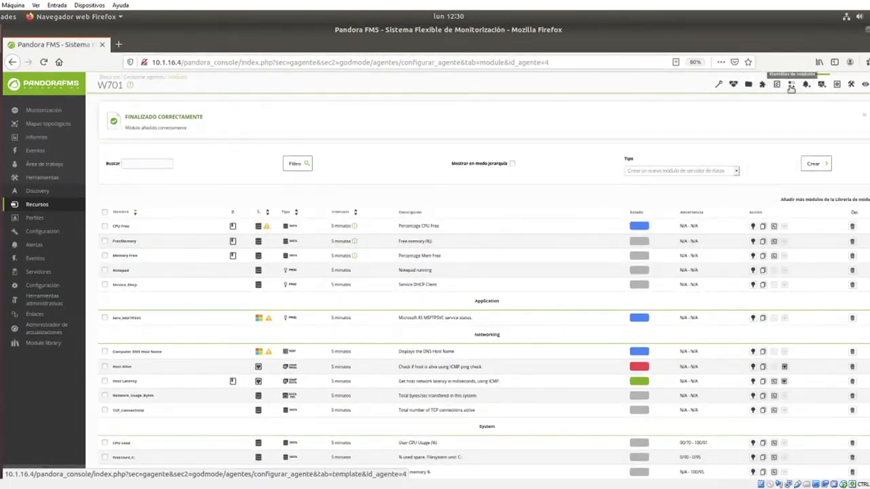
pyautogui.moveTo(60, 208)
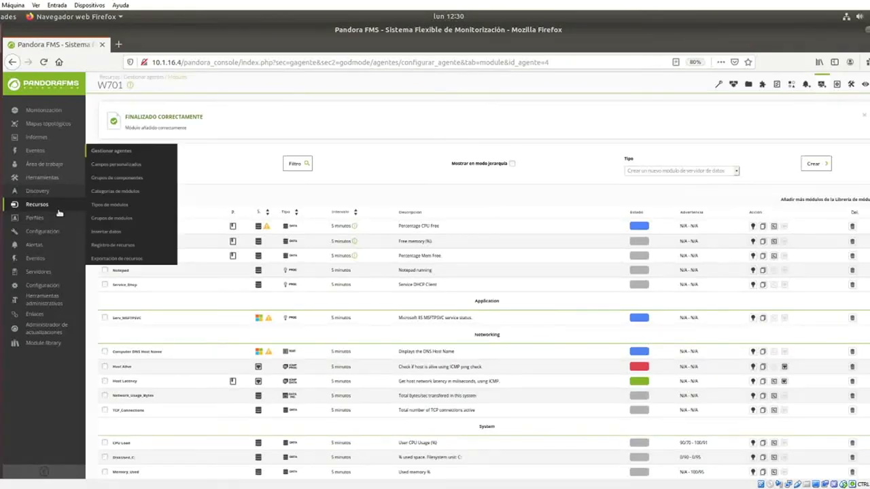
pyautogui.moveTo(719, 83)
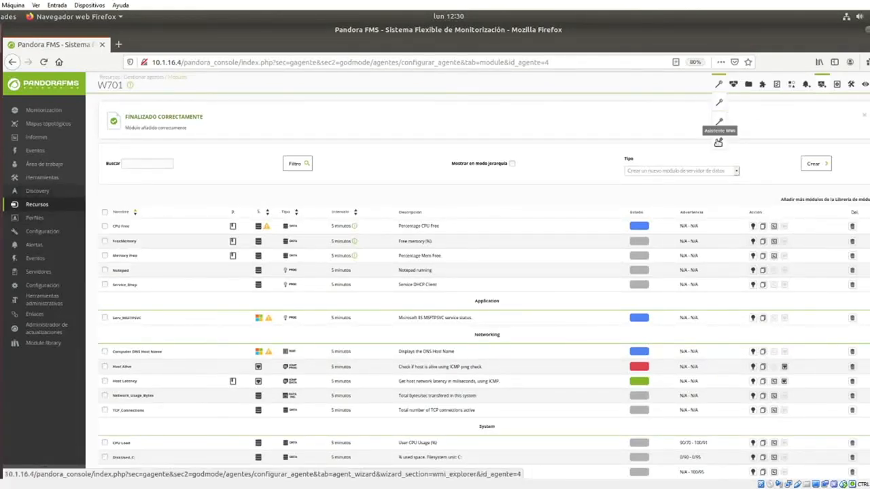
# Open Asistente WMI for agent W701 and launch the Explorador WMI.
pyautogui.click(718, 142)
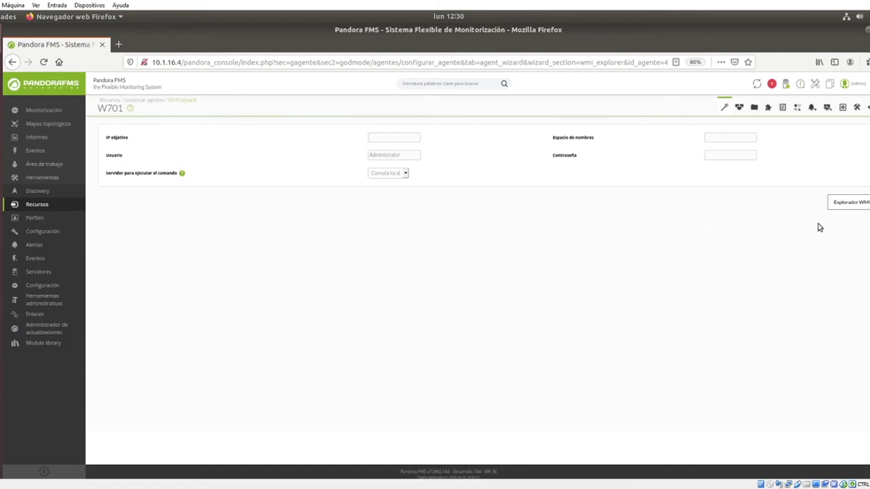
pyautogui.click(839, 204)
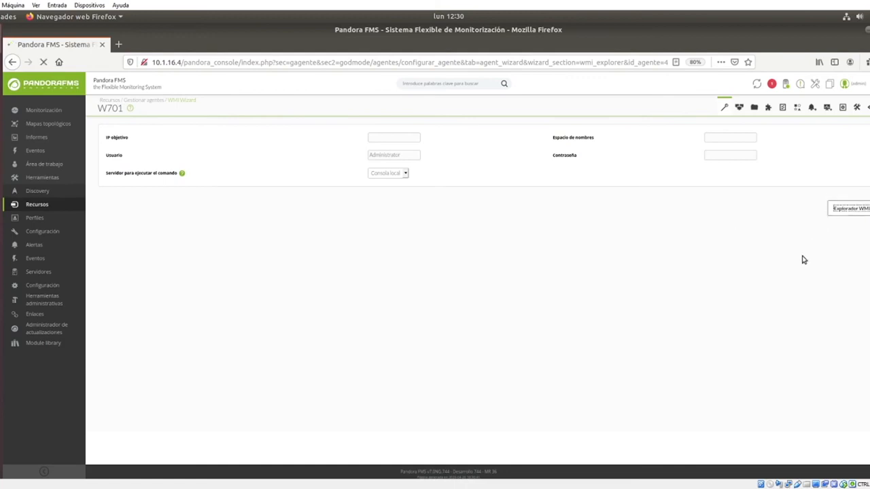